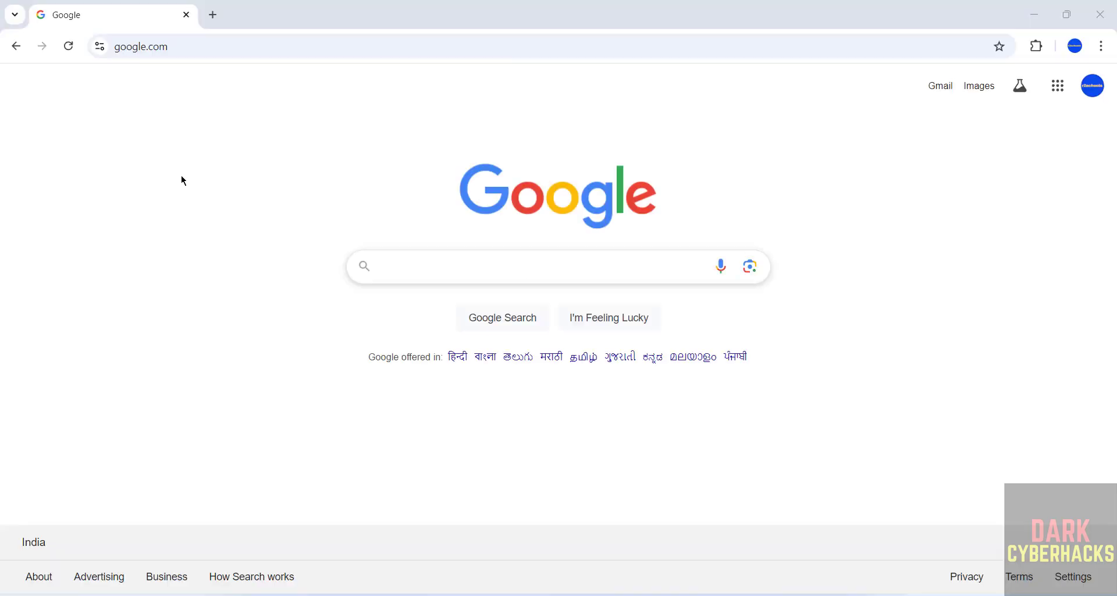
Step: Replace Chrome's web address with nmap.org and load the Nmap homepage
{"action": "left_click", "coordinate": [226, 46]}
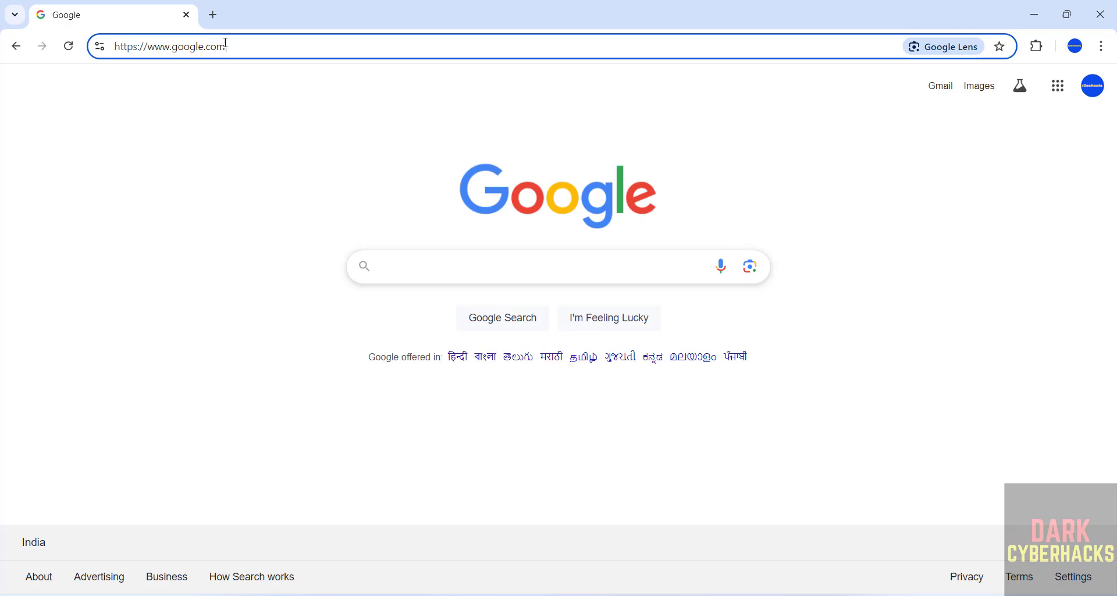
{"action": "left_click_drag", "start_coordinate": [226, 46], "coordinate": [54, 49]}
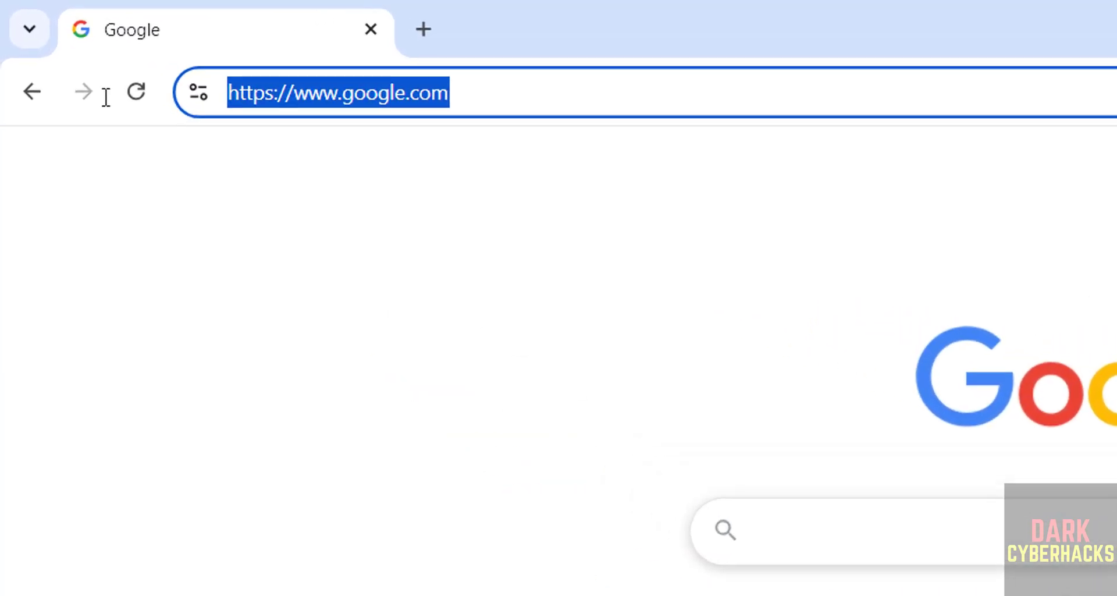
{"action": "type", "text": "nmap.or"}
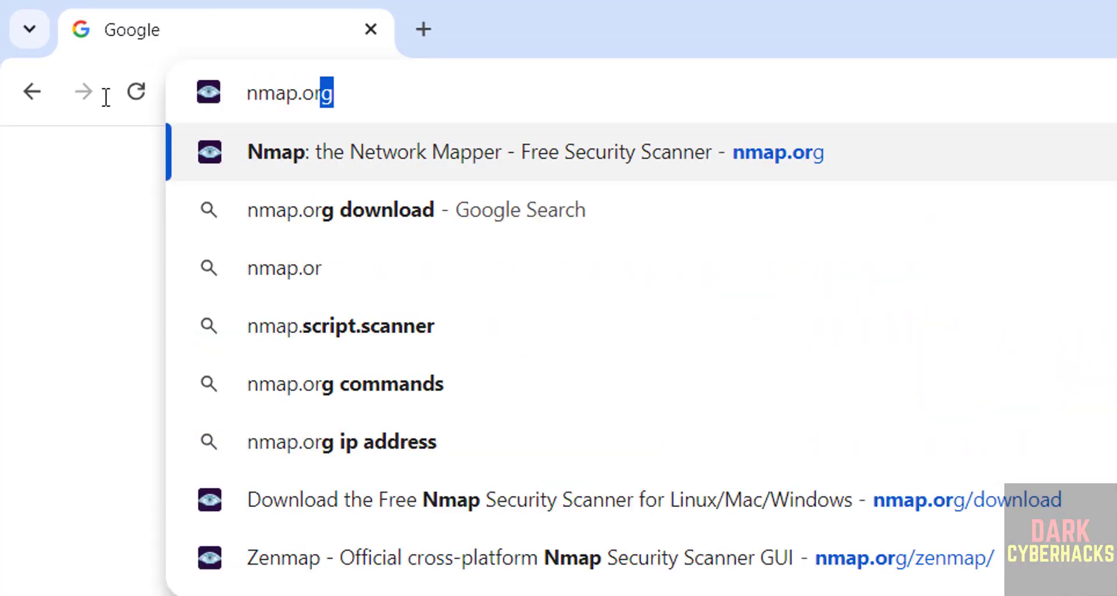
{"action": "type", "text": "g"}
{"action": "key", "text": "Return"}
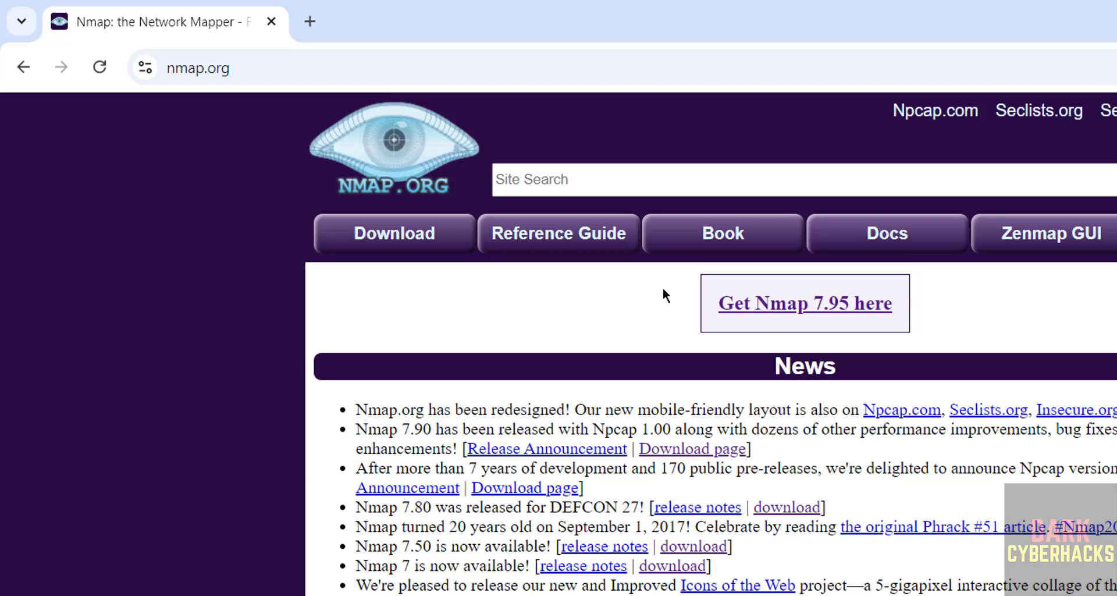
Step: Download nmap-7.95-setup.exe from the Windows binaries section and view Chrome's download history
{"action": "left_click", "coordinate": [409, 236]}
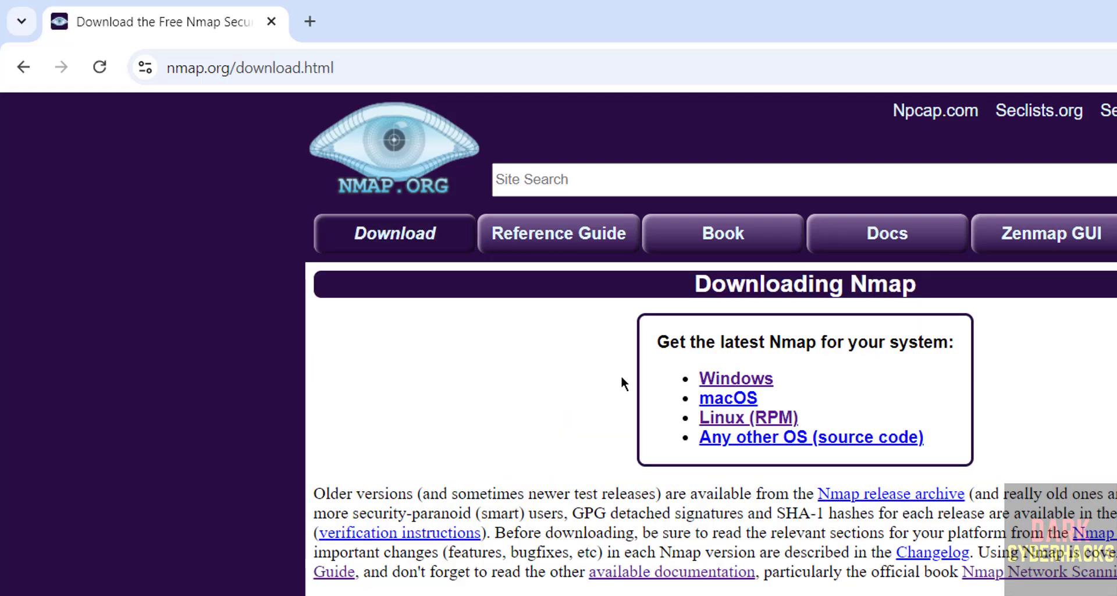
{"action": "left_click", "coordinate": [717, 380]}
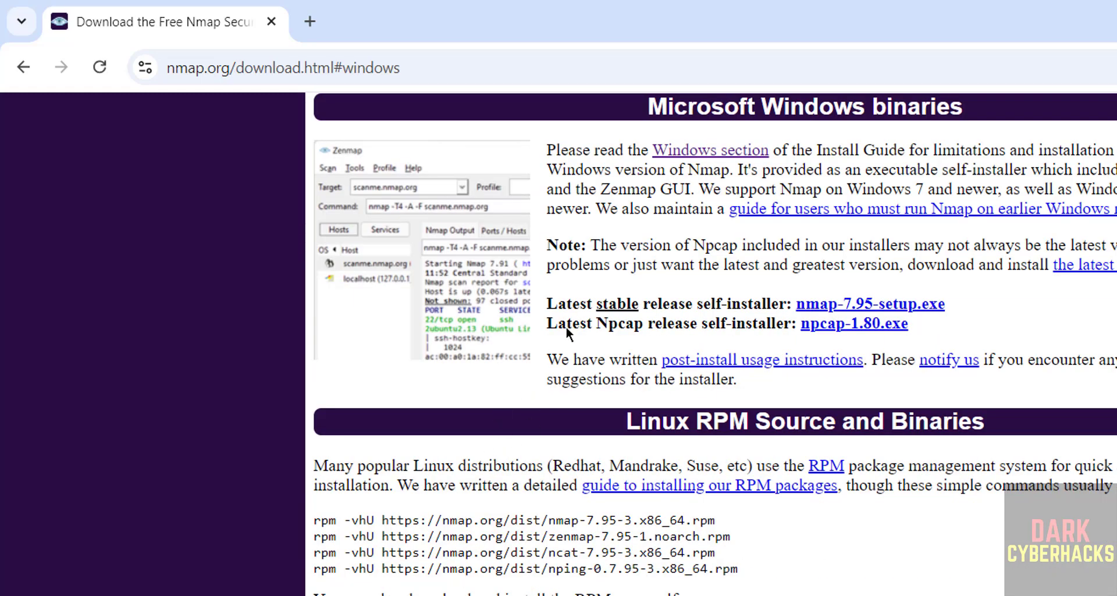
{"action": "left_click_drag", "start_coordinate": [549, 303], "coordinate": [787, 304]}
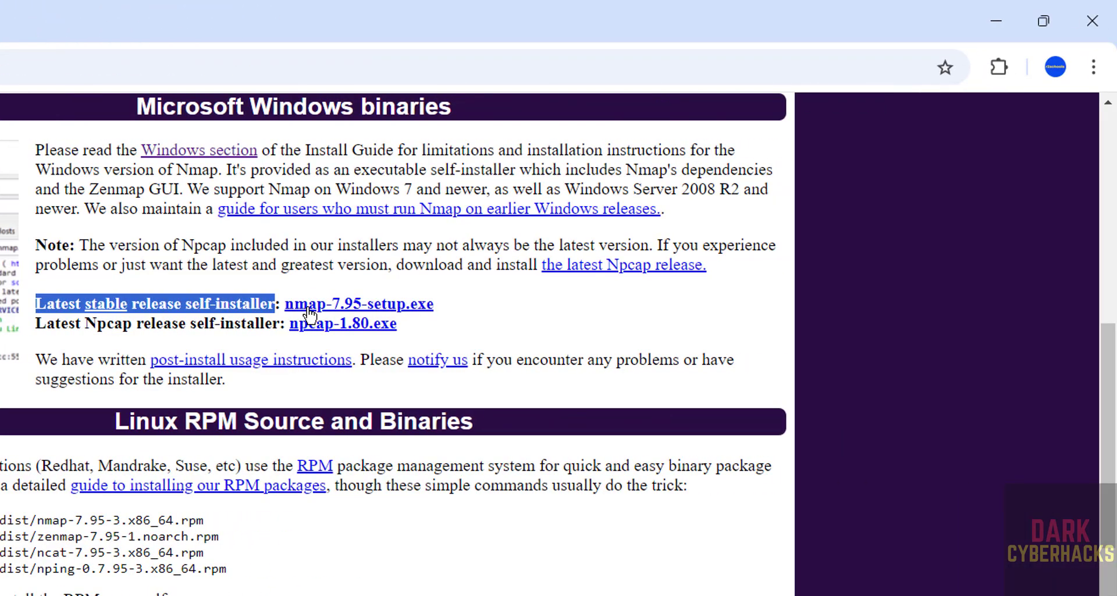
{"action": "left_click", "coordinate": [822, 314]}
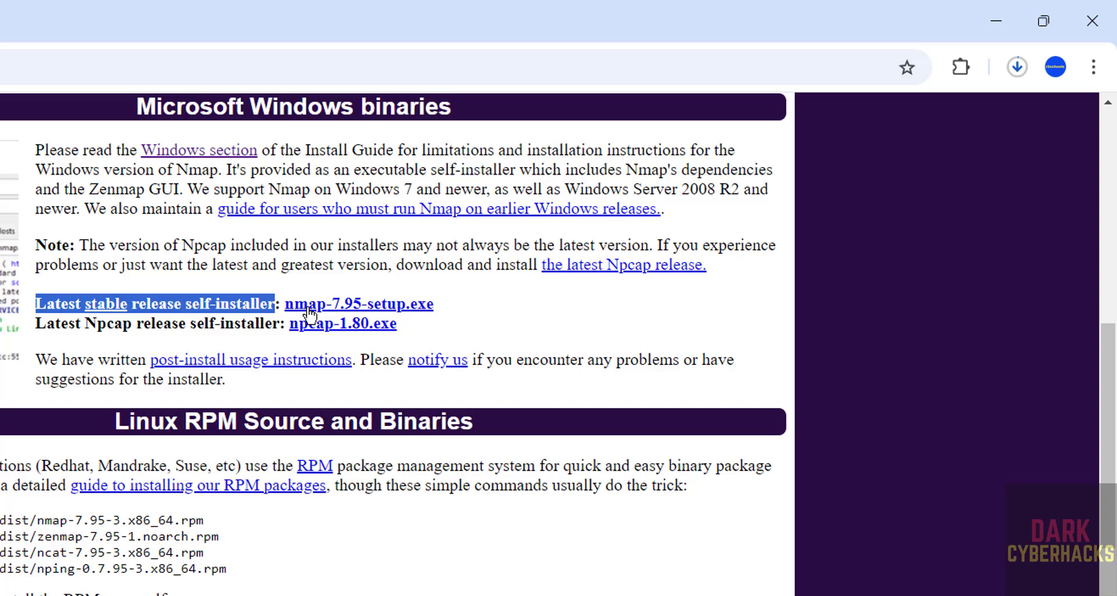
{"action": "key", "text": "ctrl+j"}
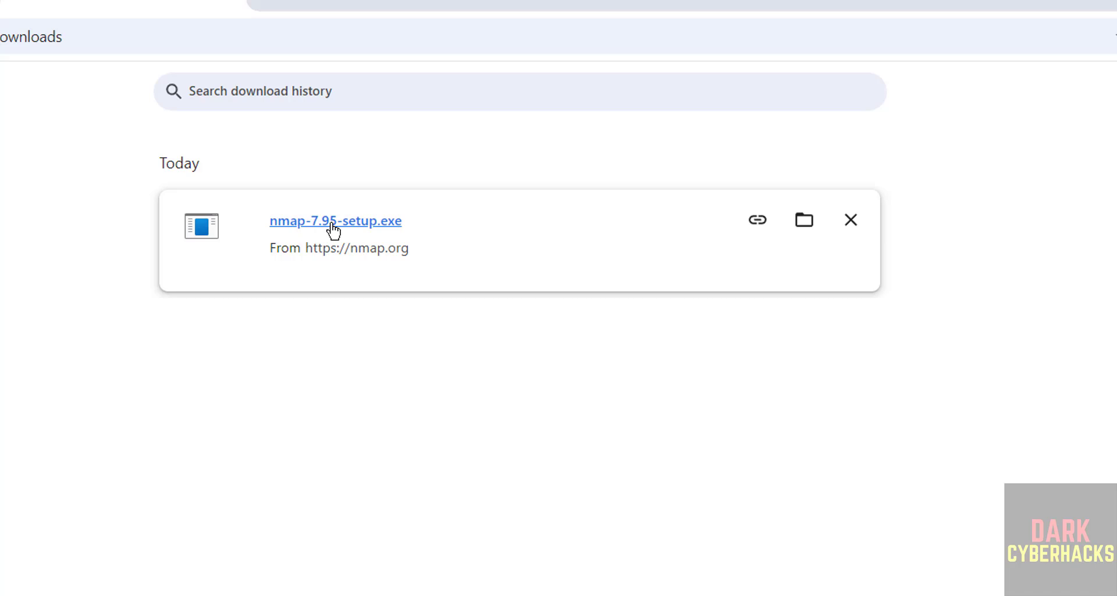
Step: Launch the downloaded Nmap installer and accept its license agreement
{"action": "left_click", "coordinate": [333, 227]}
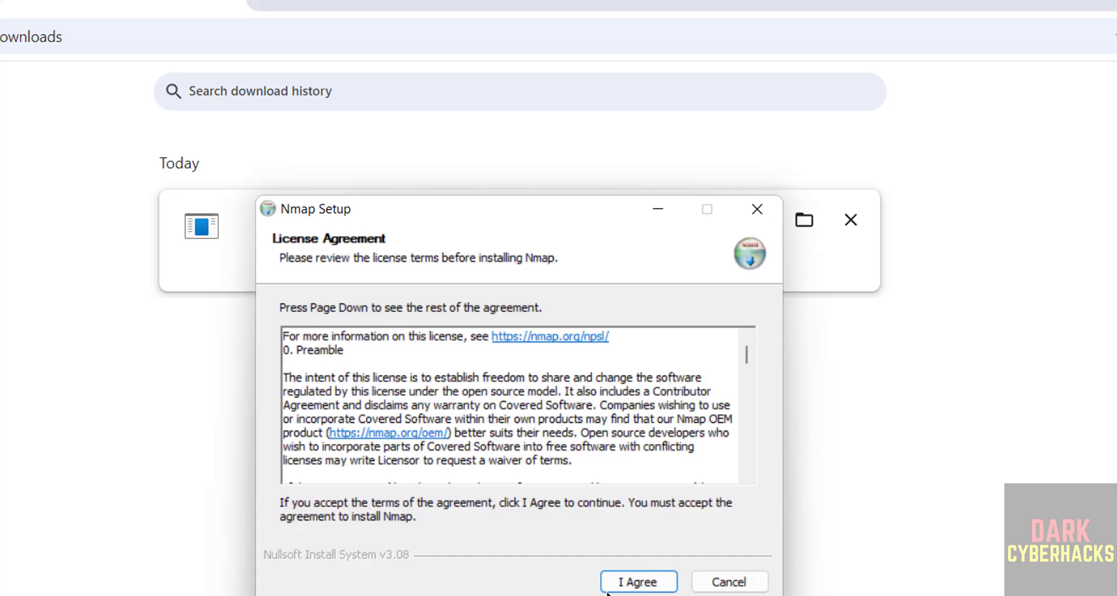
{"action": "left_click", "coordinate": [636, 581]}
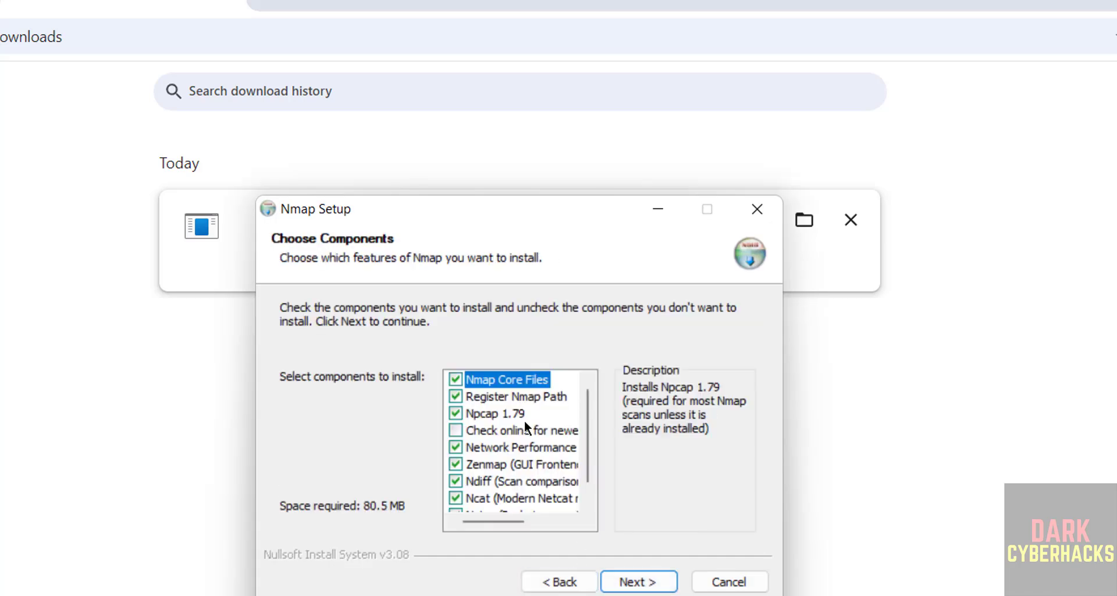
{"action": "scroll", "coordinate": [577, 466], "scroll_direction": "down", "scroll_amount": 1}
{"action": "scroll", "coordinate": [578, 465], "scroll_direction": "up", "scroll_amount": 1}
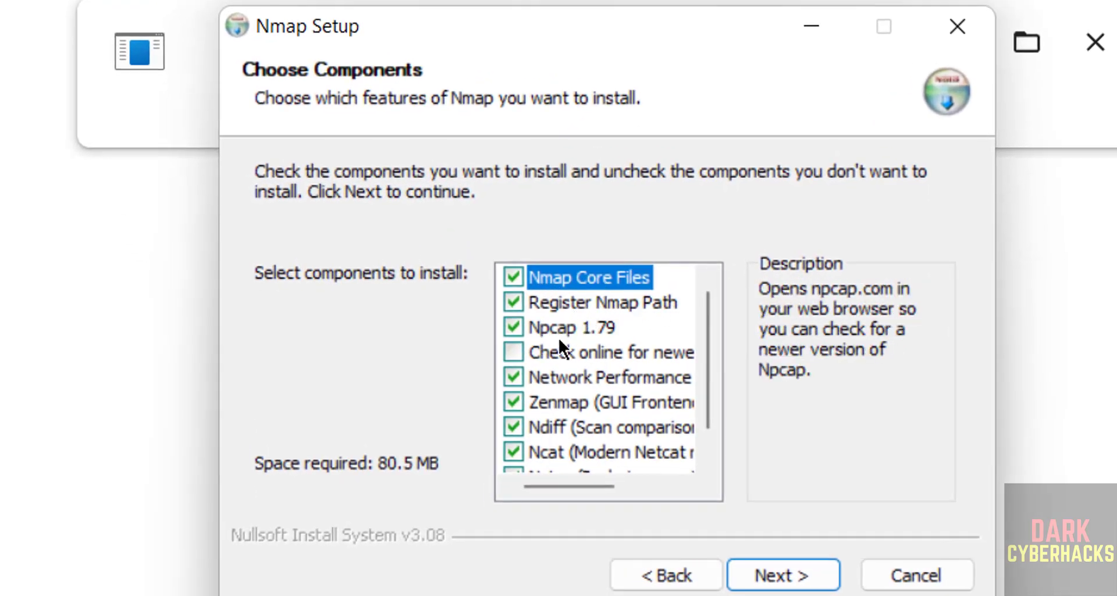
{"action": "mouse_move", "coordinate": [522, 465]}
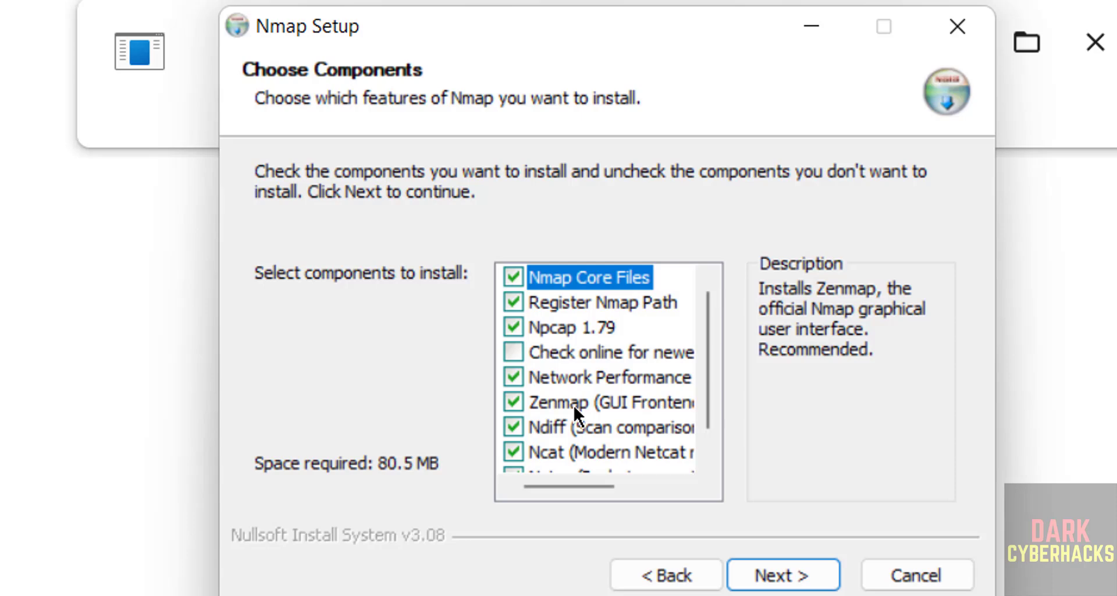
Step: Keep all components including Zenmap, with the default C:\Program Files (x86)\Nmap folder
{"action": "left_click", "coordinate": [621, 400]}
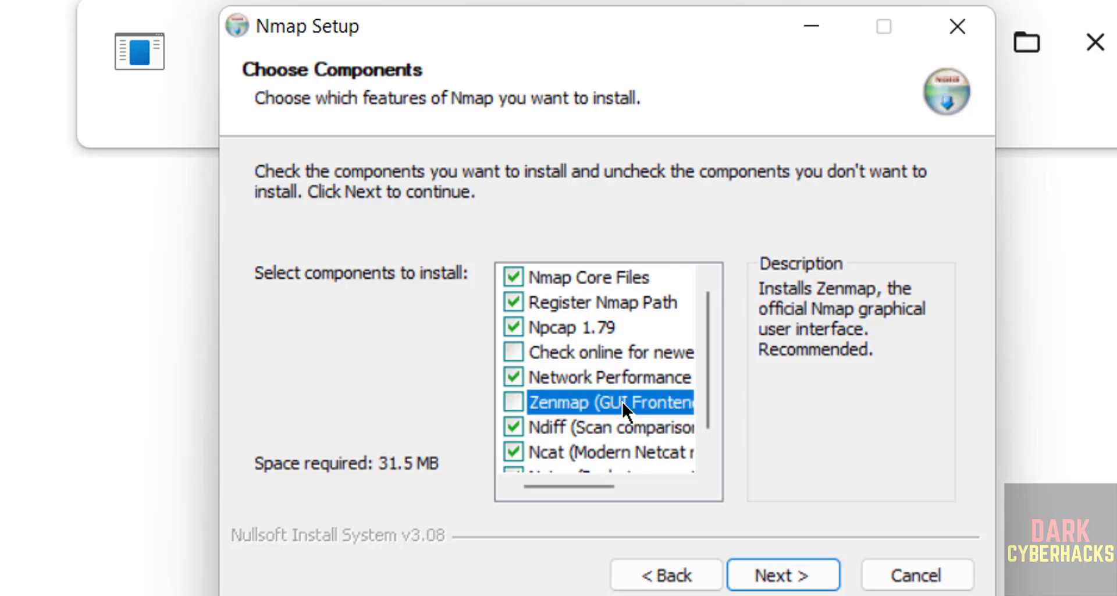
{"action": "left_click", "coordinate": [649, 404]}
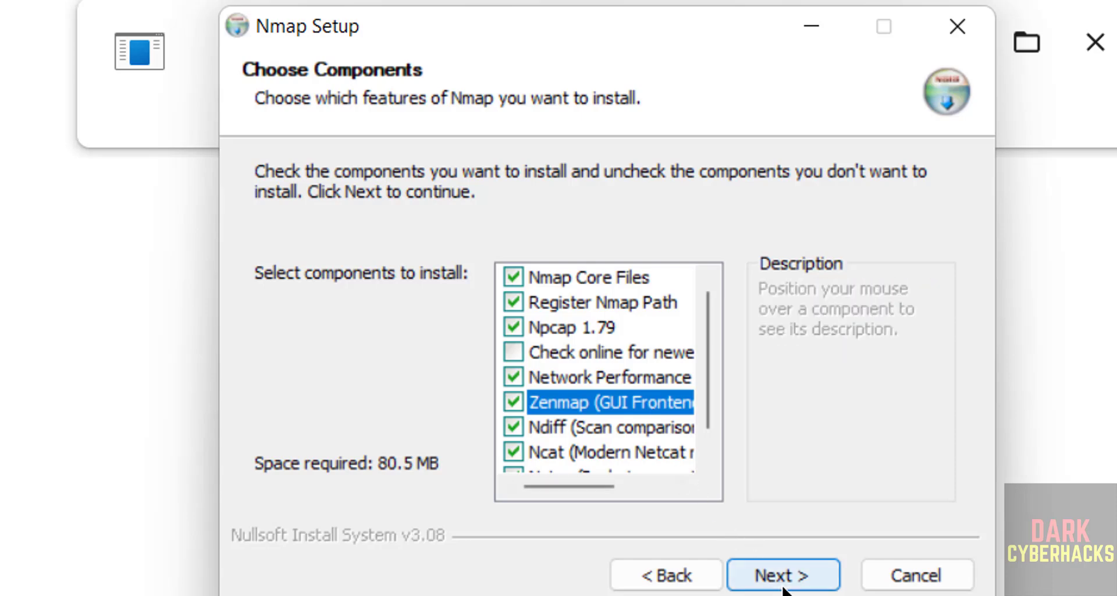
{"action": "scroll", "coordinate": [693, 416], "scroll_direction": "down", "scroll_amount": 1}
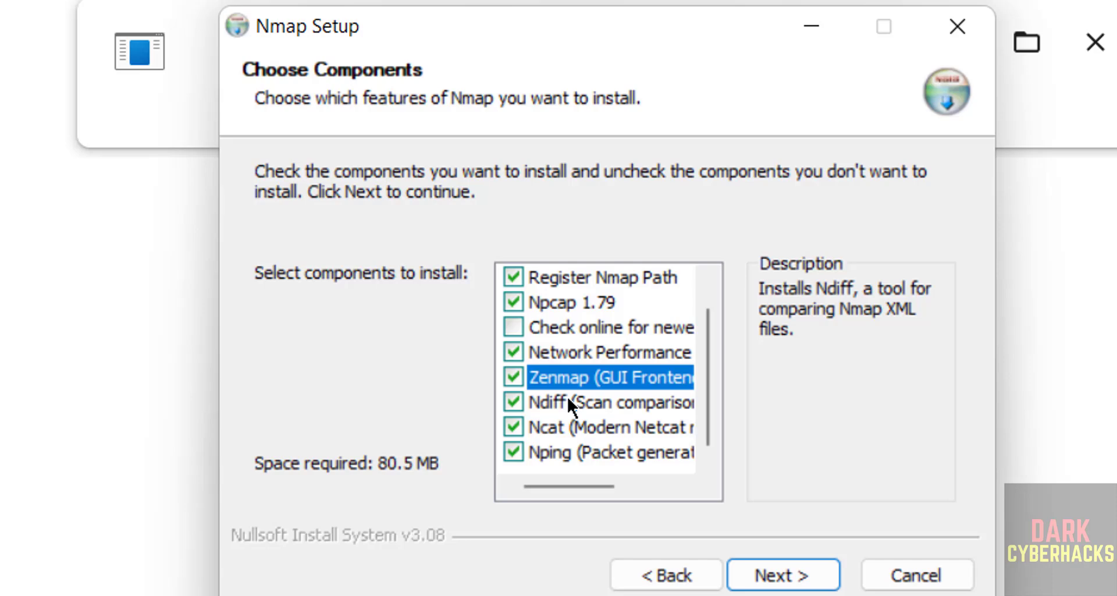
{"action": "left_click", "coordinate": [773, 578]}
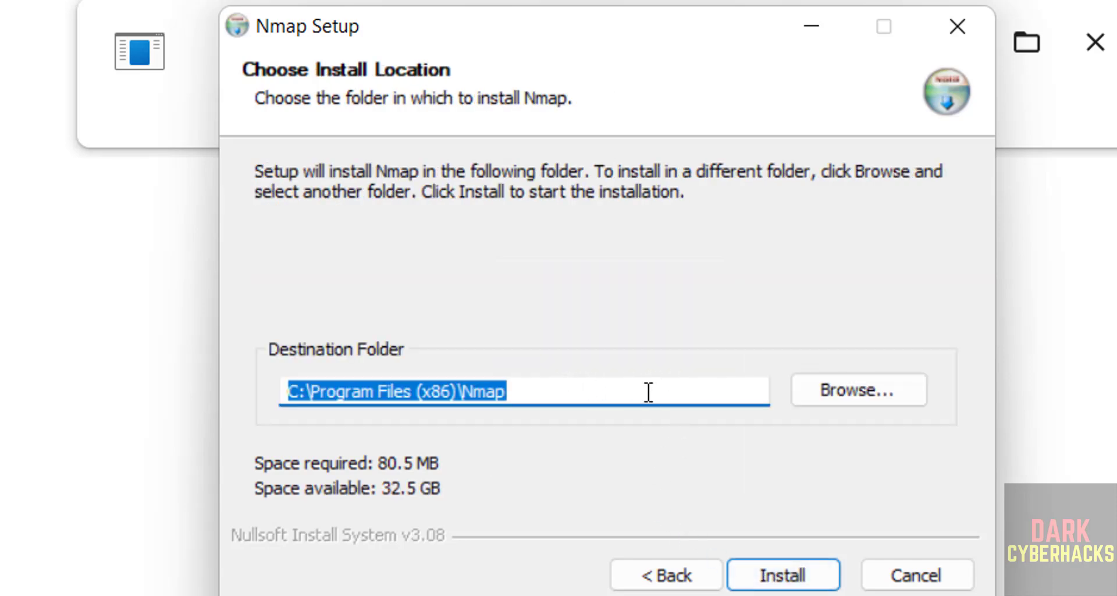
{"action": "left_click", "coordinate": [868, 391]}
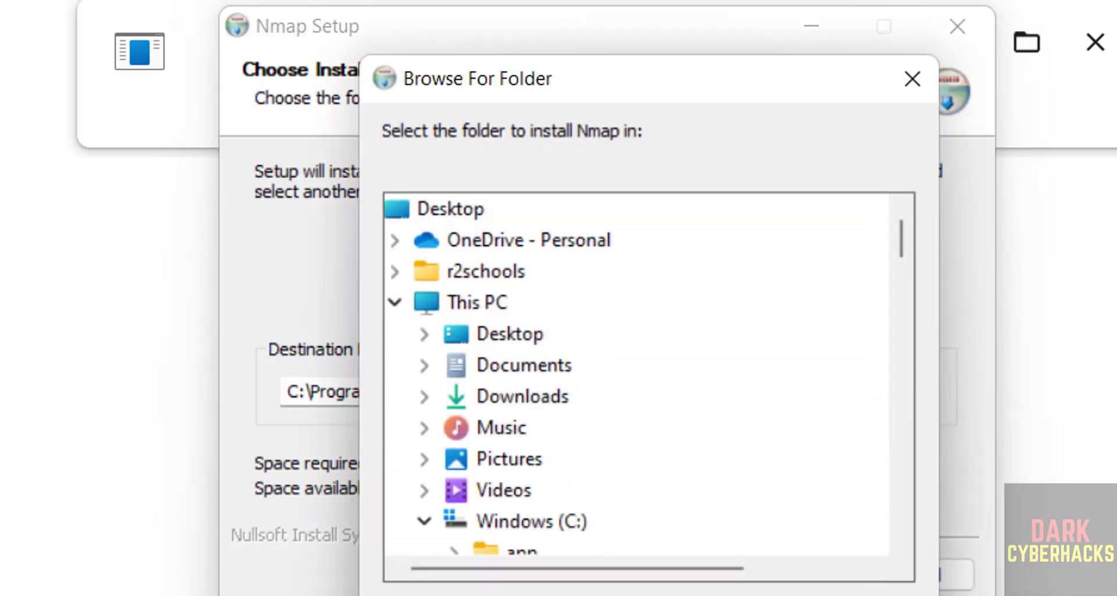
{"action": "key", "text": "Escape"}
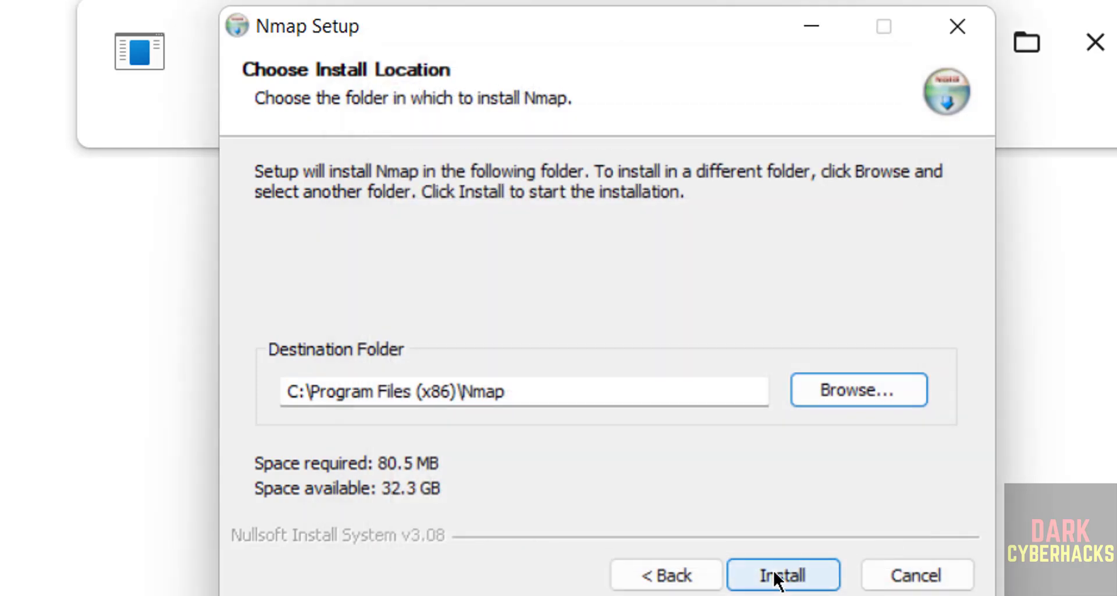
Step: Start the Nmap install, then install Npcap 1.79 with default options up to its Finished page
{"action": "left_click", "coordinate": [776, 576]}
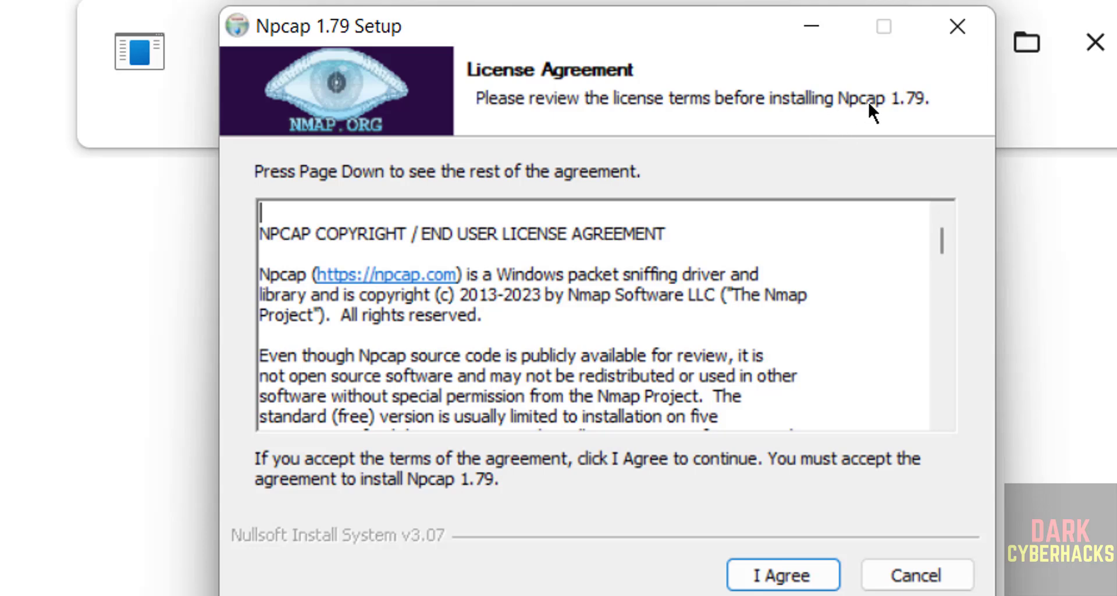
{"action": "left_click", "coordinate": [773, 577]}
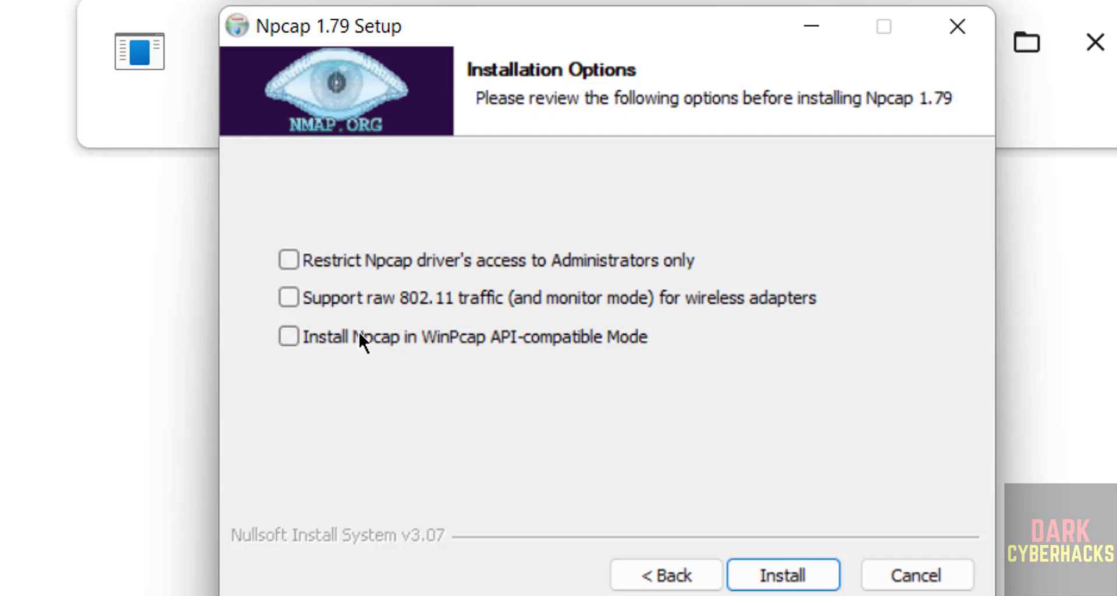
{"action": "left_click", "coordinate": [759, 575]}
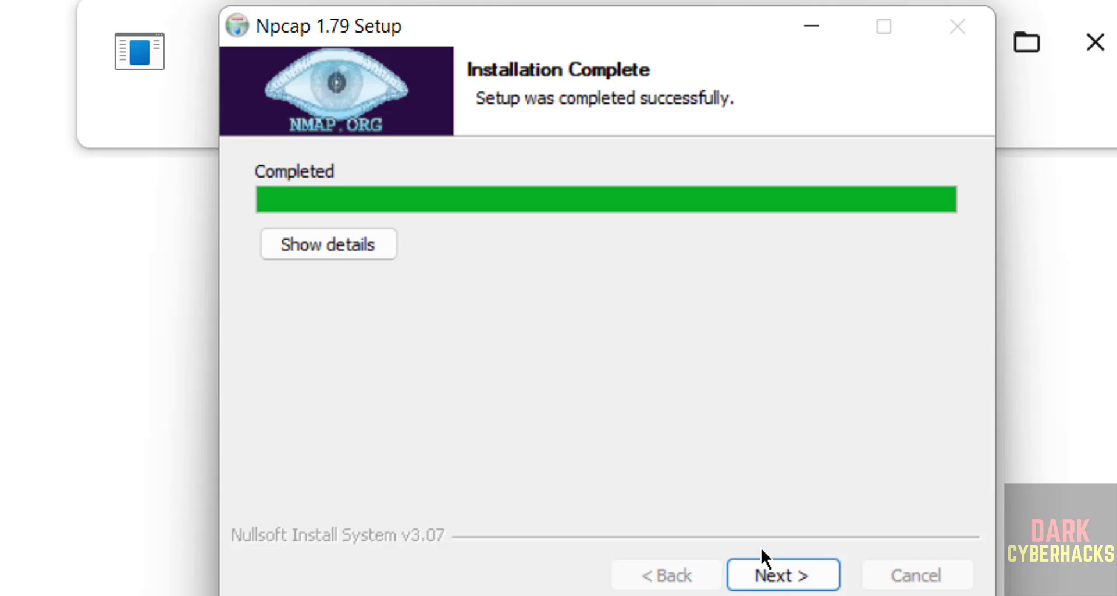
{"action": "left_click", "coordinate": [789, 582]}
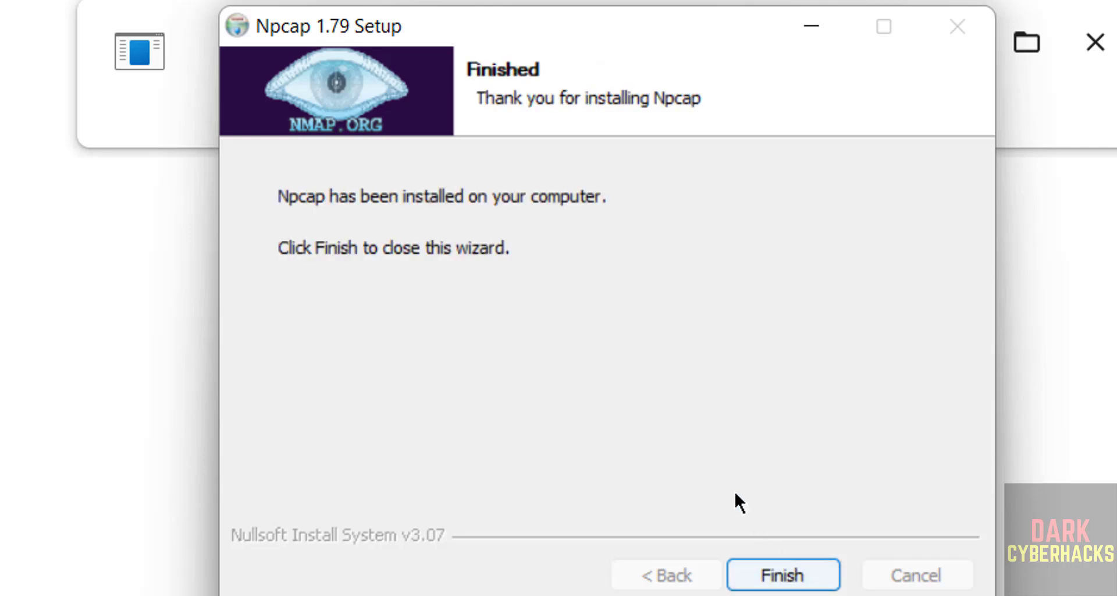
Step: Close Npcap and finish Nmap setup with a Start Menu shortcut but no desktop icon
{"action": "left_click", "coordinate": [773, 574]}
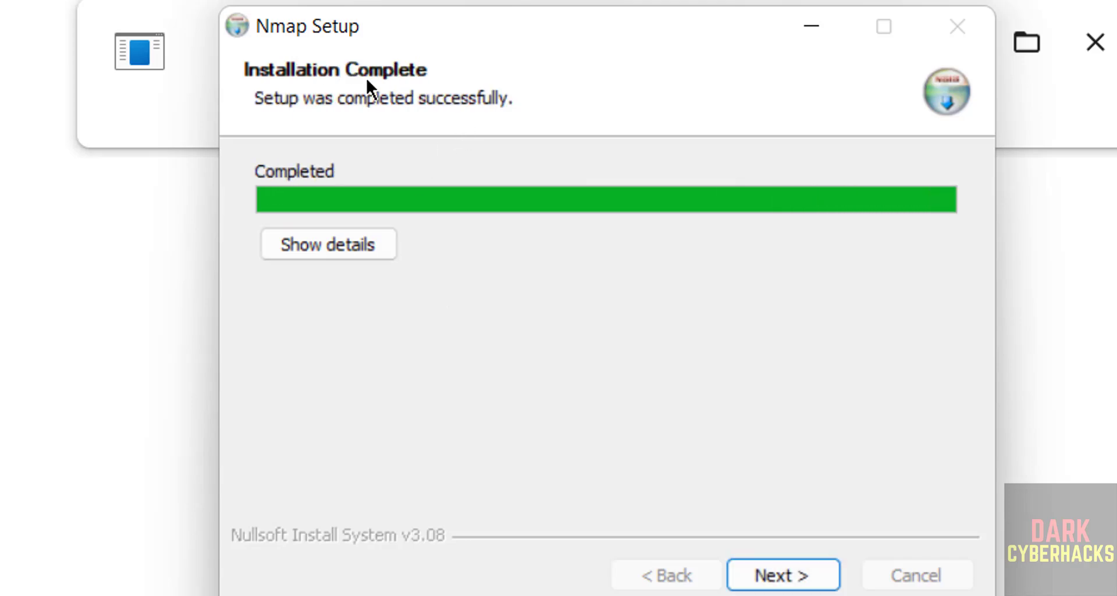
{"action": "left_click", "coordinate": [791, 577]}
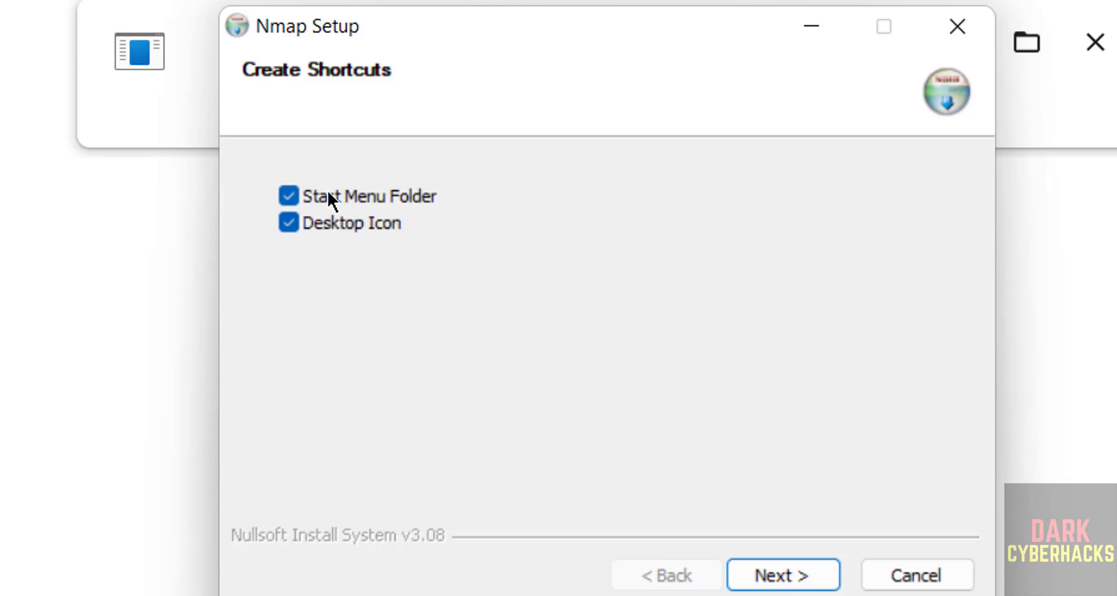
{"action": "left_click", "coordinate": [293, 222]}
{"action": "left_click", "coordinate": [783, 571]}
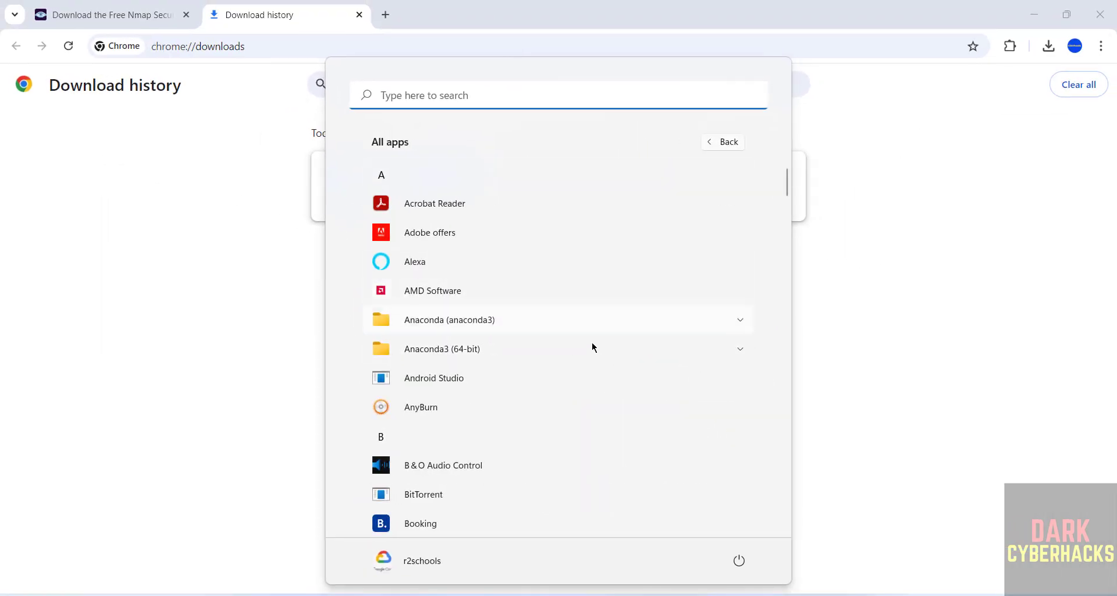
Step: Launch 'Nmap - Zenmap GUI' from the Start menu's app list
{"action": "scroll", "coordinate": [592, 342], "scroll_direction": "down", "scroll_amount": 5}
{"action": "scroll", "coordinate": [618, 347], "scroll_direction": "down", "scroll_amount": 10}
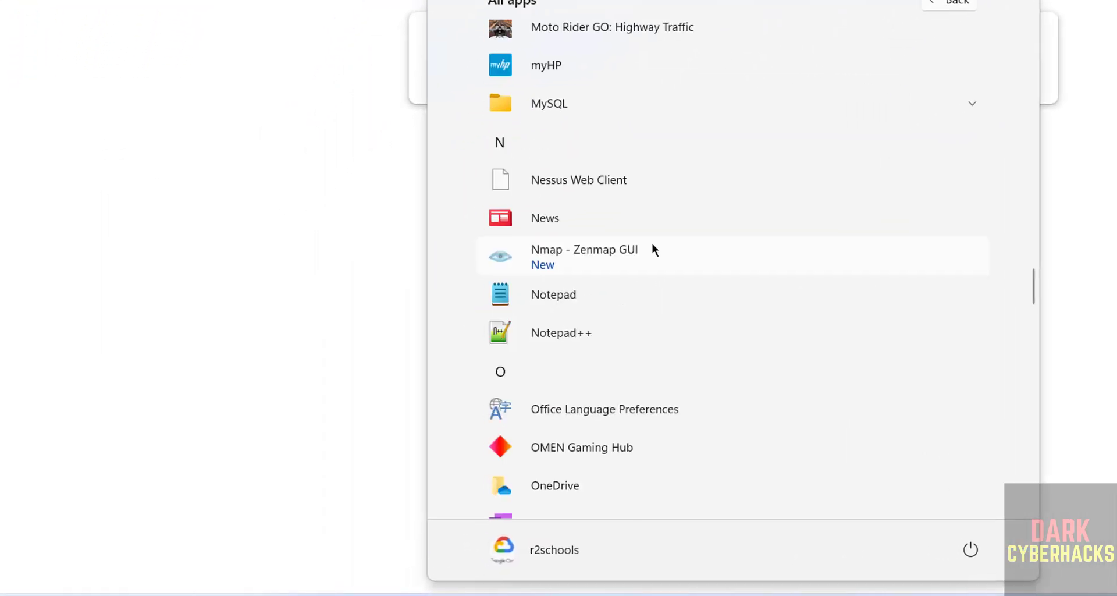
{"action": "left_click", "coordinate": [598, 251]}
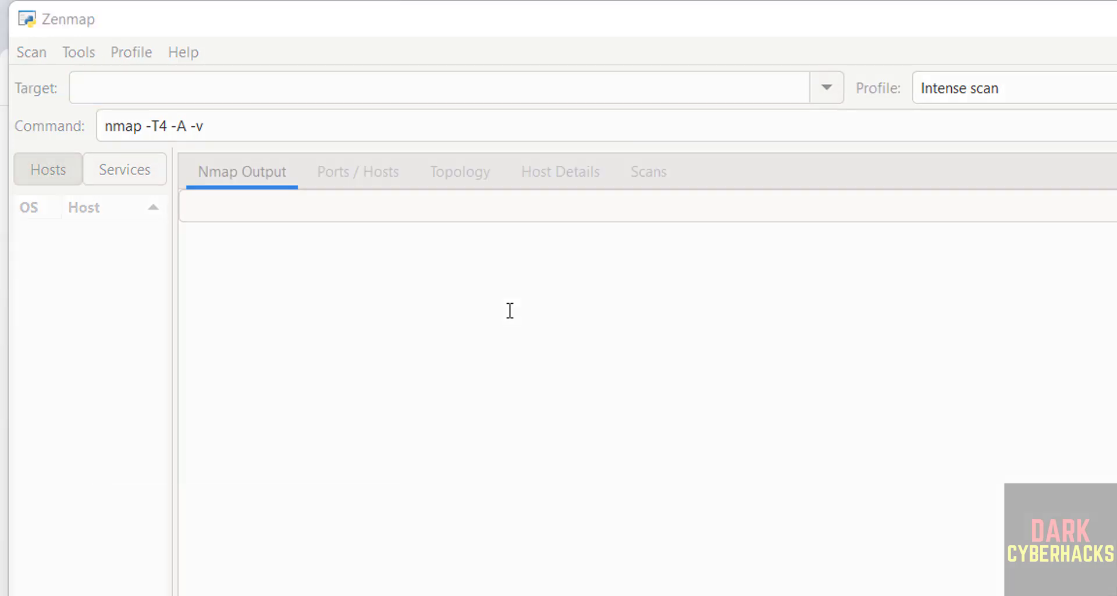
Step: Run nmap and nmap -v in Command Prompt to confirm Nmap 7.95, then return to Zenmap
{"action": "key", "text": "Return"}
{"action": "type", "text": "nmpa"}
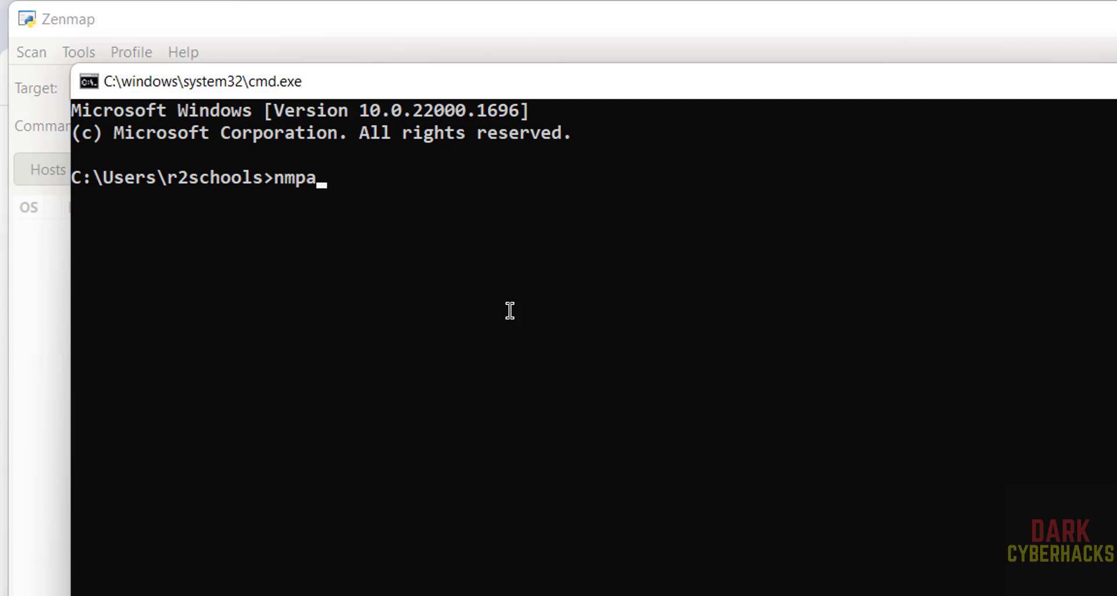
{"action": "key", "text": "BackSpace"}
{"action": "key", "text": "BackSpace"}
{"action": "type", "text": "ap"}
{"action": "key", "text": "Return"}
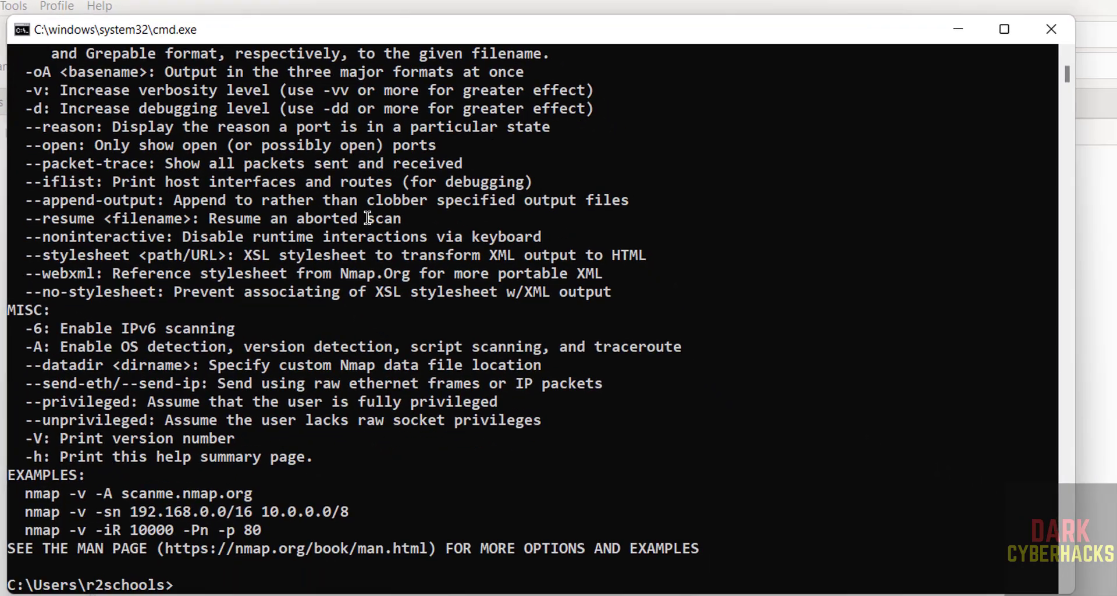
{"action": "type", "text": "nmap "}
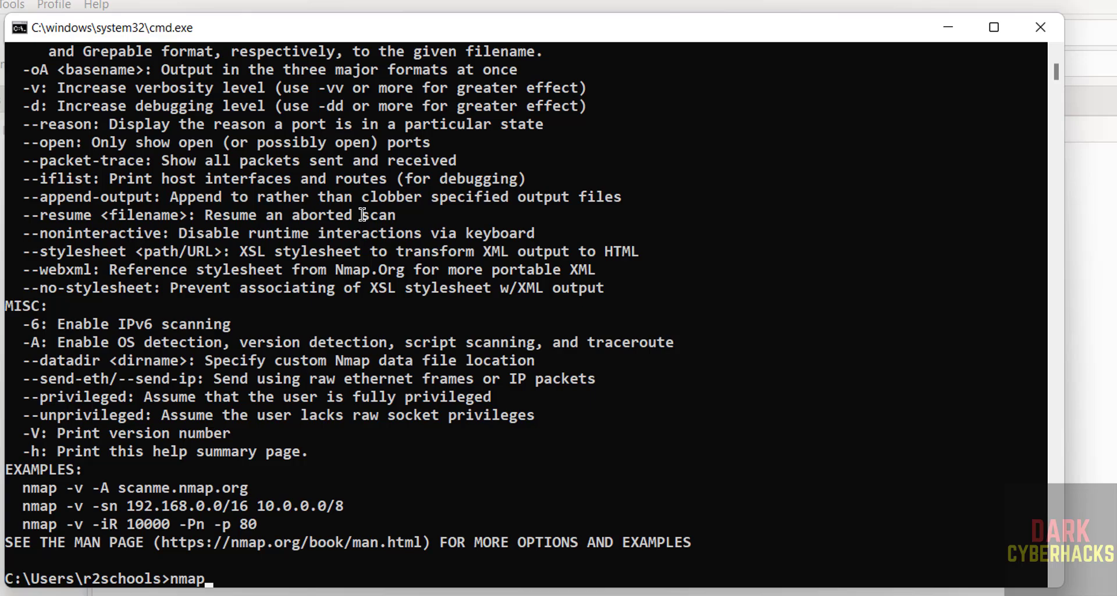
{"action": "type", "text": "-v"}
{"action": "key", "text": "Return"}
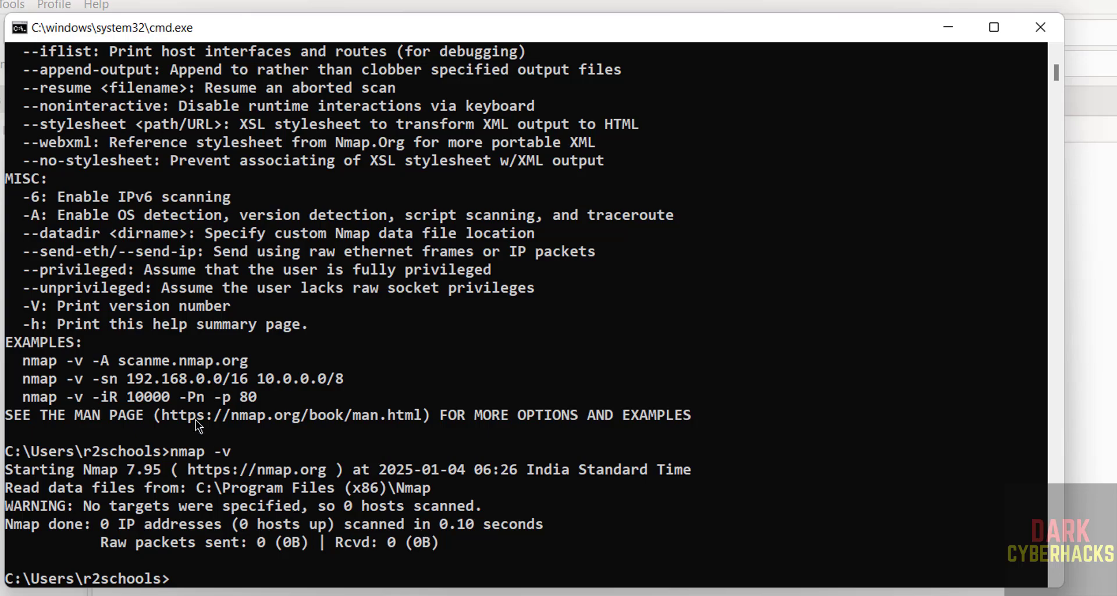
{"action": "left_click_drag", "start_coordinate": [17, 356], "coordinate": [270, 361]}
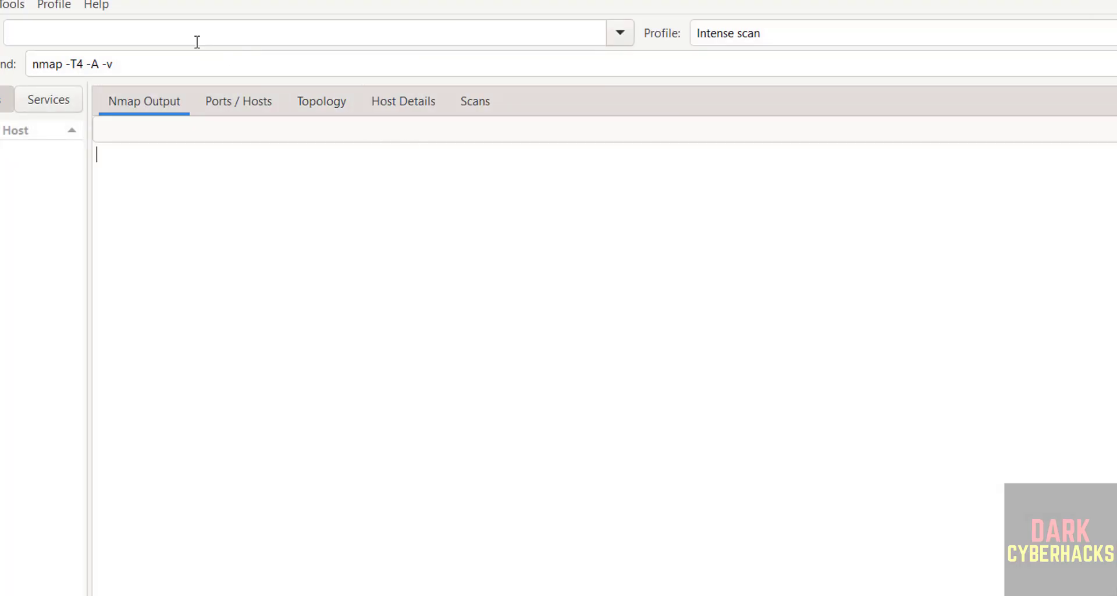
{"action": "left_click", "coordinate": [195, 36]}
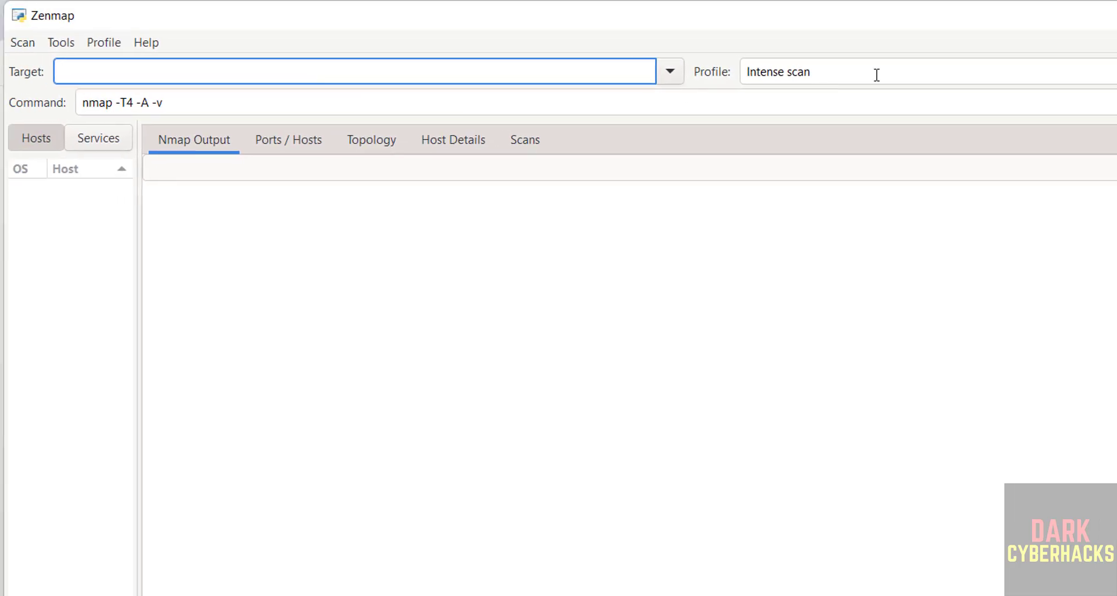
Step: Enter localhost as the Zenmap scan target
{"action": "left_click", "coordinate": [877, 74]}
{"action": "key", "text": "alt+Down"}
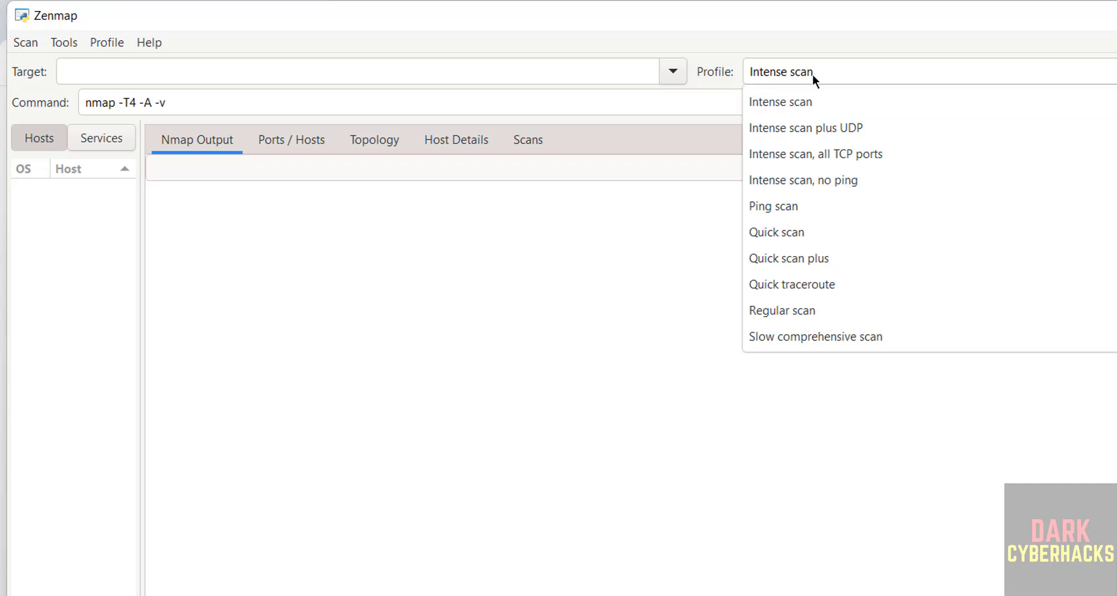
{"action": "left_click", "coordinate": [425, 75]}
{"action": "type", "text": "l"}
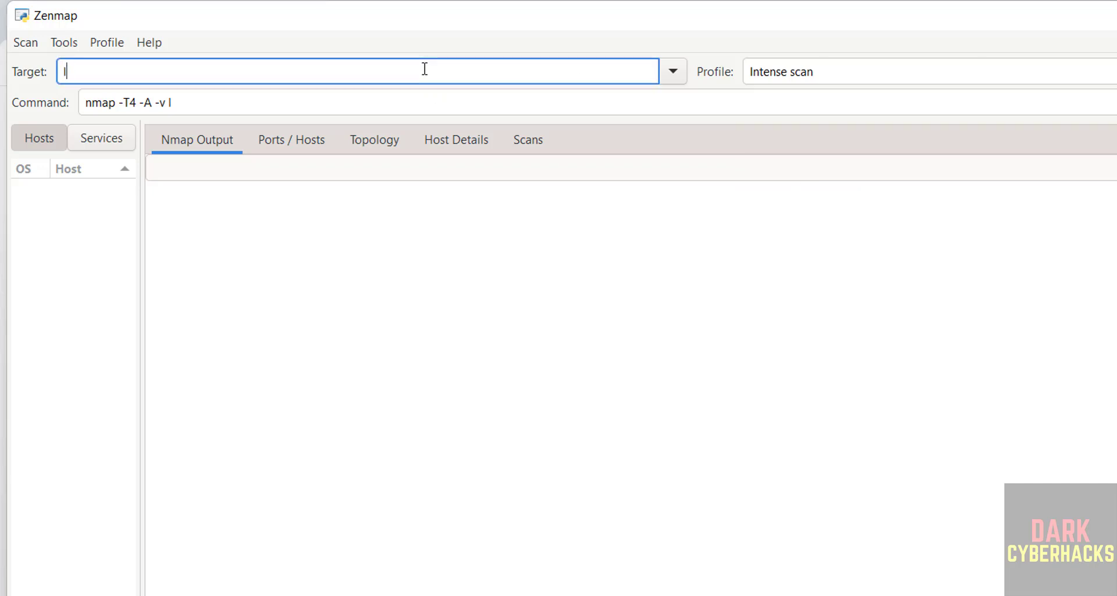
{"action": "type", "text": "ocalhost"}
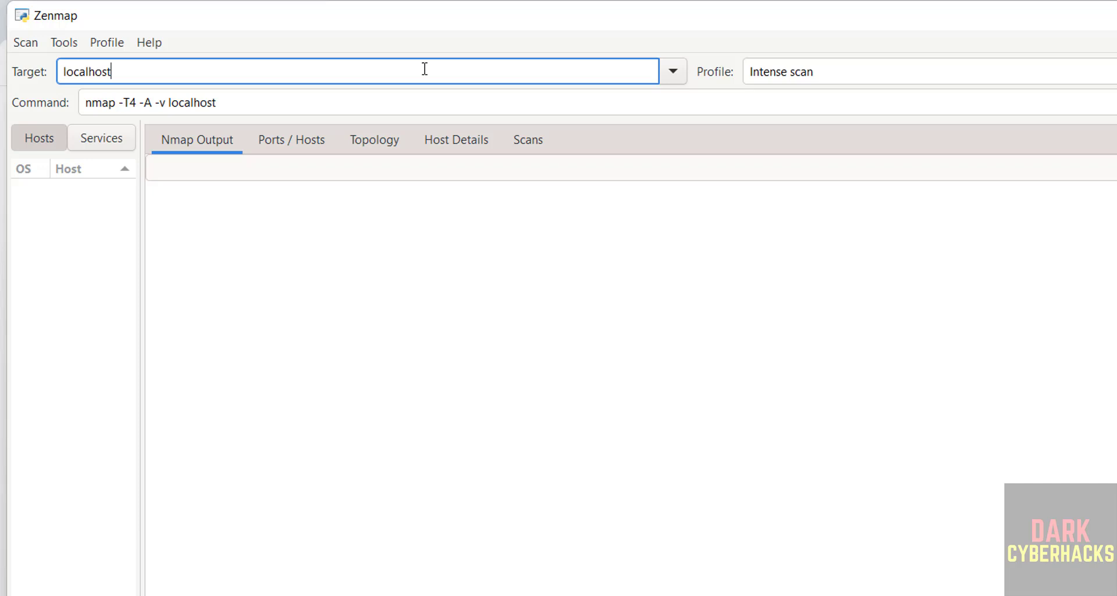
{"action": "left_click_drag", "start_coordinate": [249, 100], "coordinate": [65, 106]}
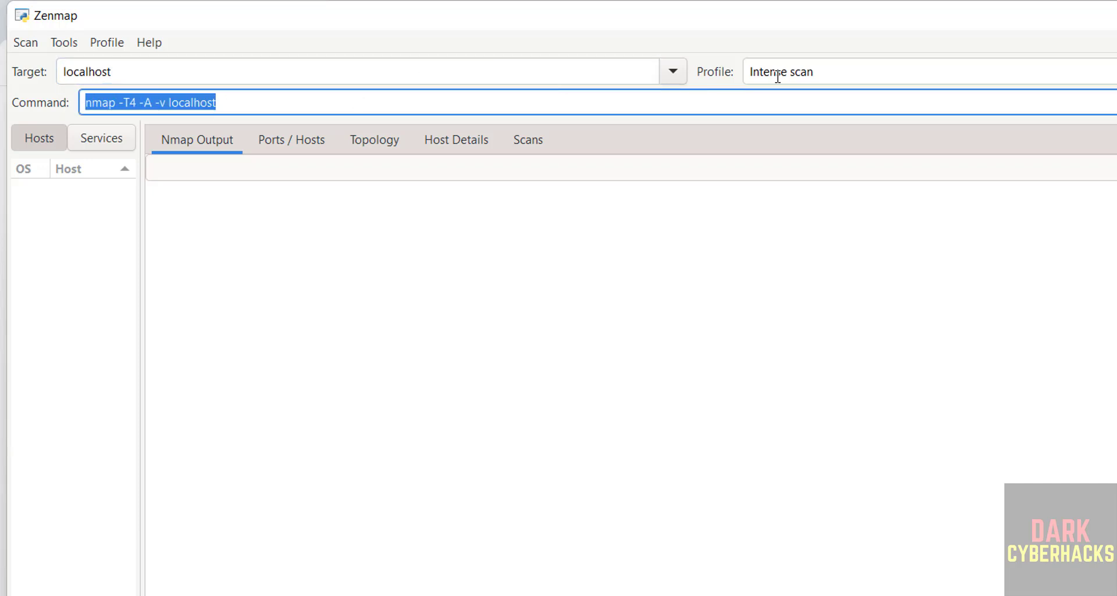
Step: Run a Ping scan profile on localhost, showing the host up at 127.0.0.1
{"action": "left_click", "coordinate": [873, 72]}
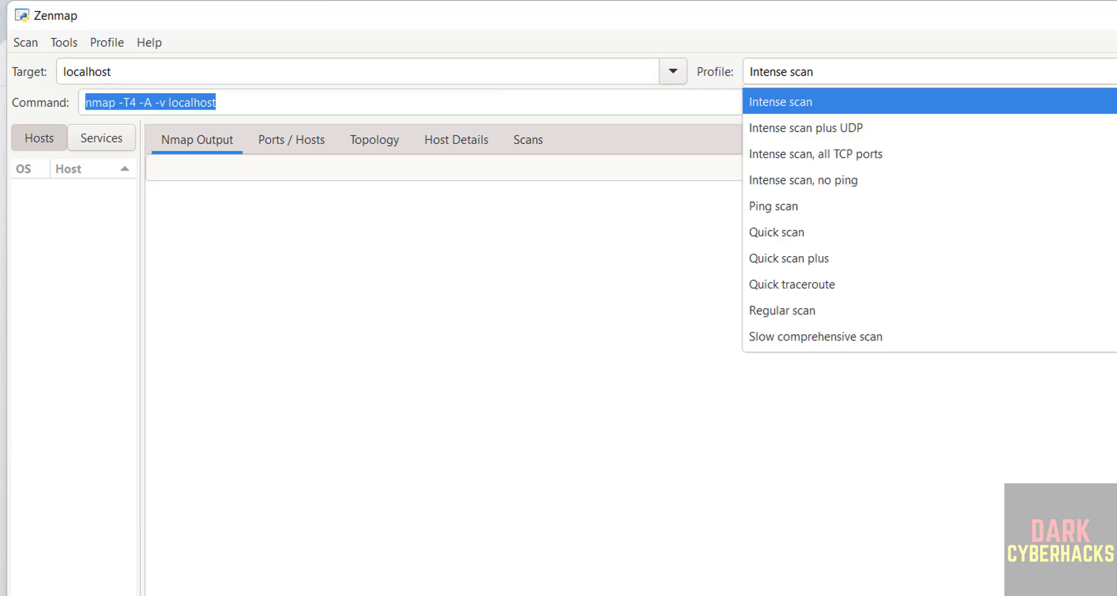
{"action": "left_click", "coordinate": [878, 127]}
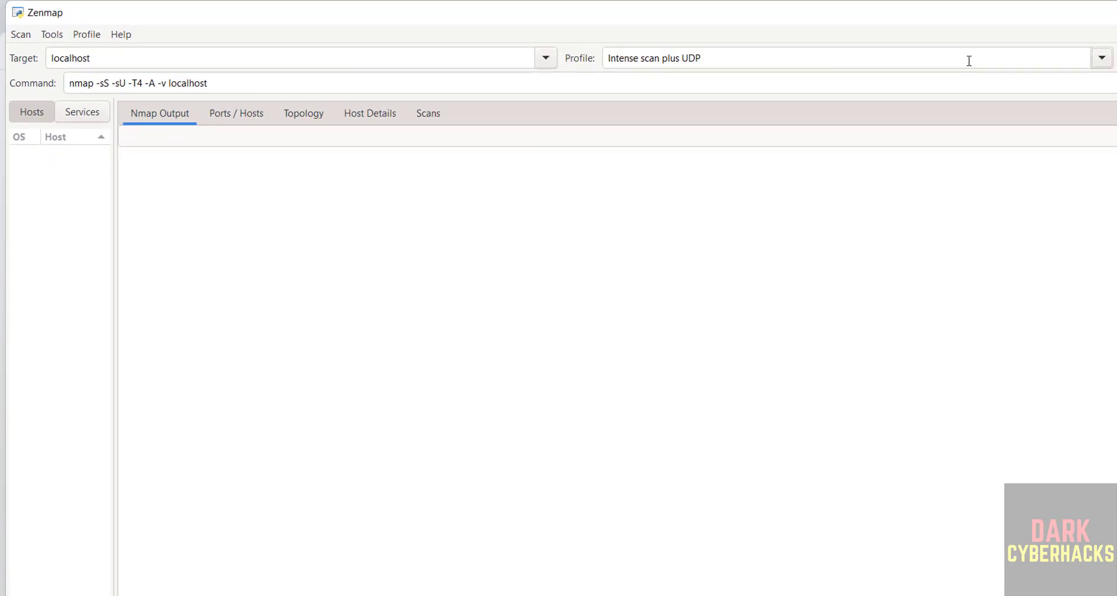
{"action": "left_click", "coordinate": [969, 58]}
{"action": "left_click", "coordinate": [677, 171]}
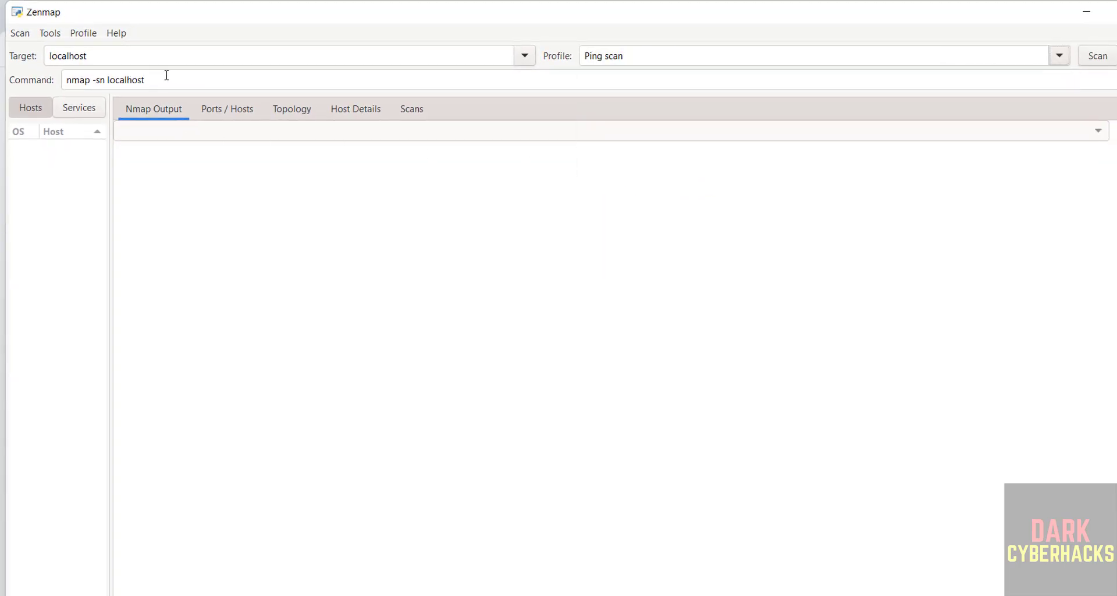
{"action": "left_click", "coordinate": [1100, 58]}
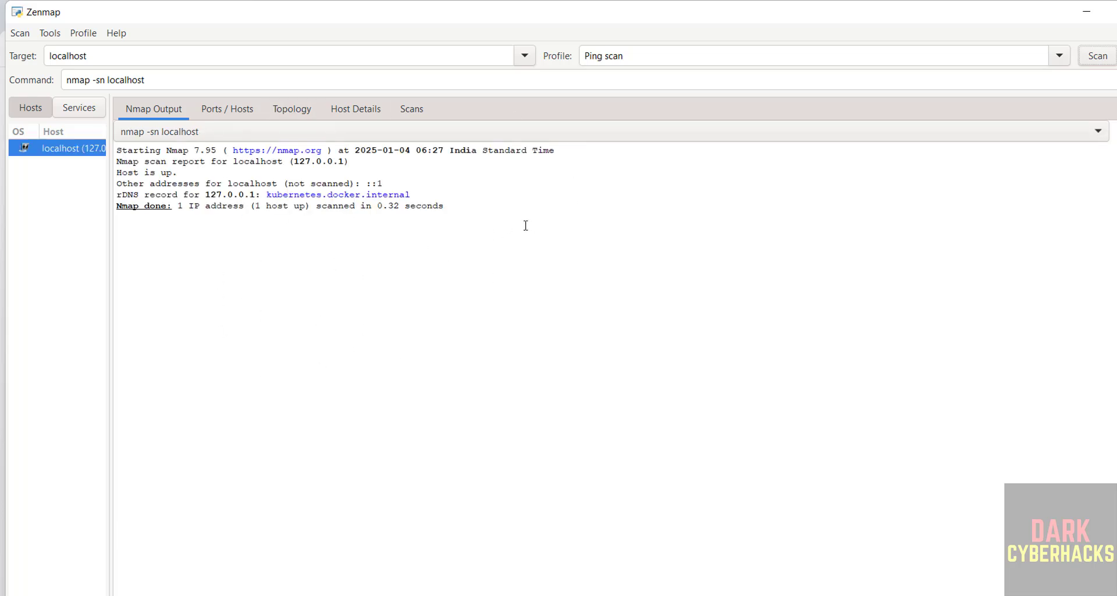
{"action": "left_click", "coordinate": [489, 283]}
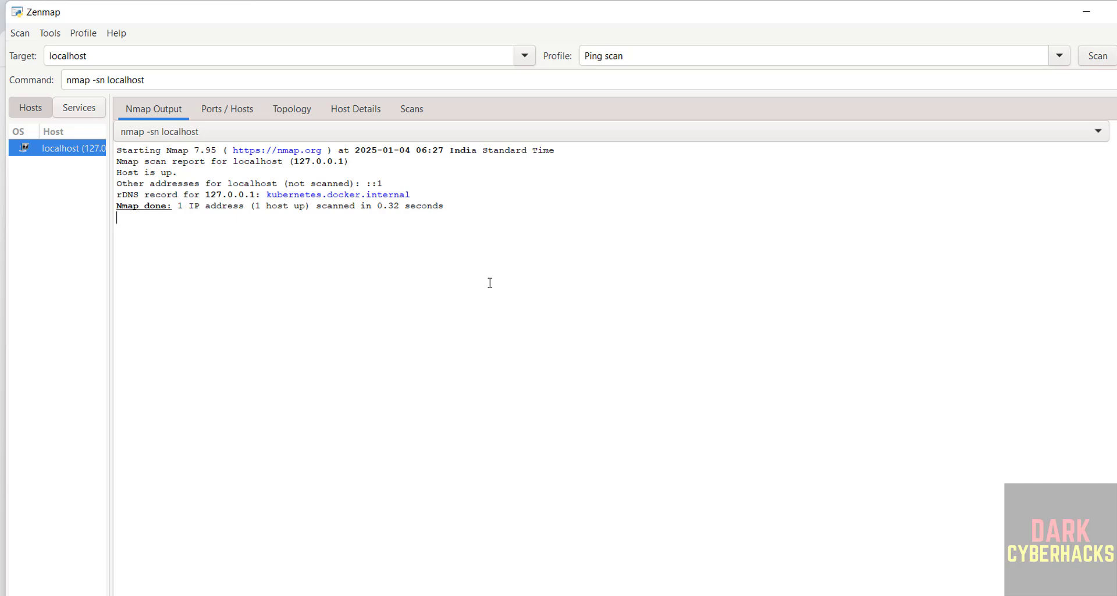